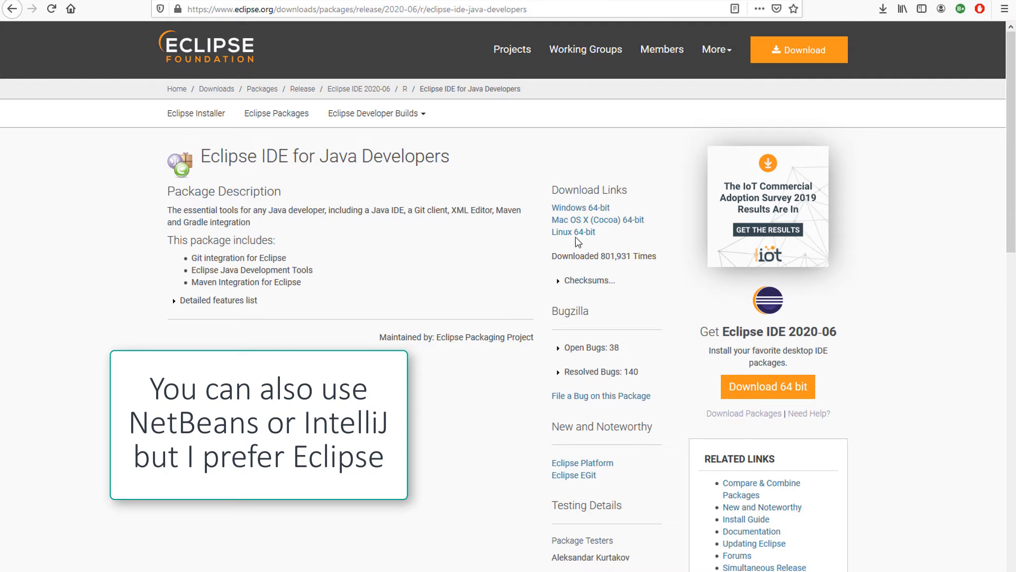
Download the Windows 64-bit package of Eclipse IDE for Java Developers and save the zip file
{"action": "left_click", "coordinate": [565, 211]}
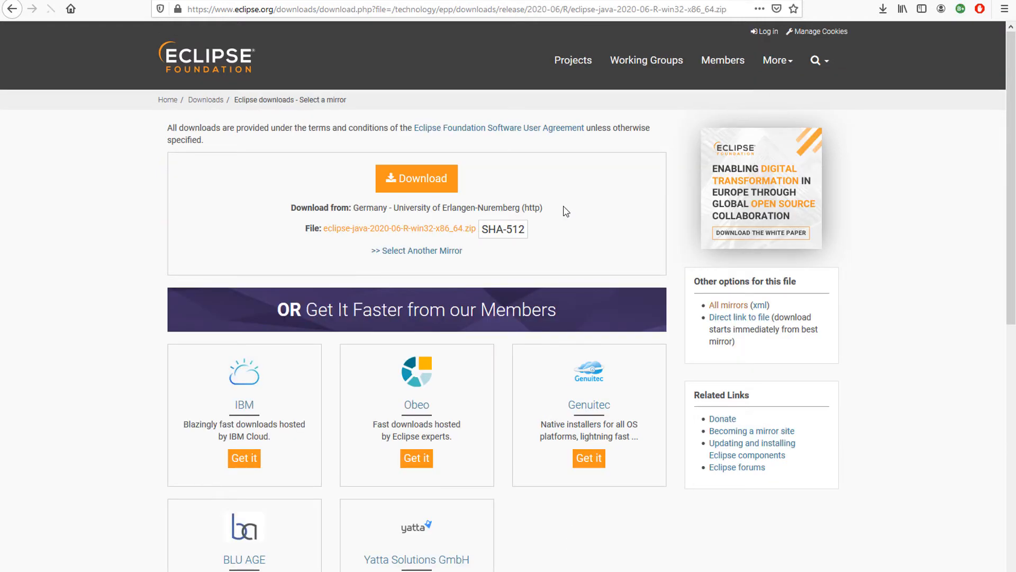
{"action": "left_click", "coordinate": [432, 191]}
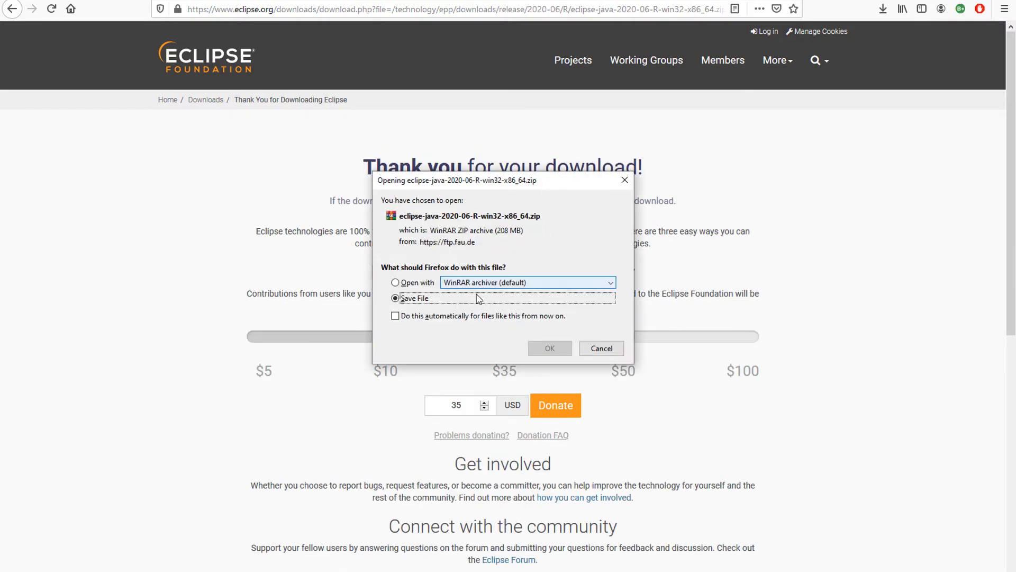
{"action": "left_click", "coordinate": [546, 348]}
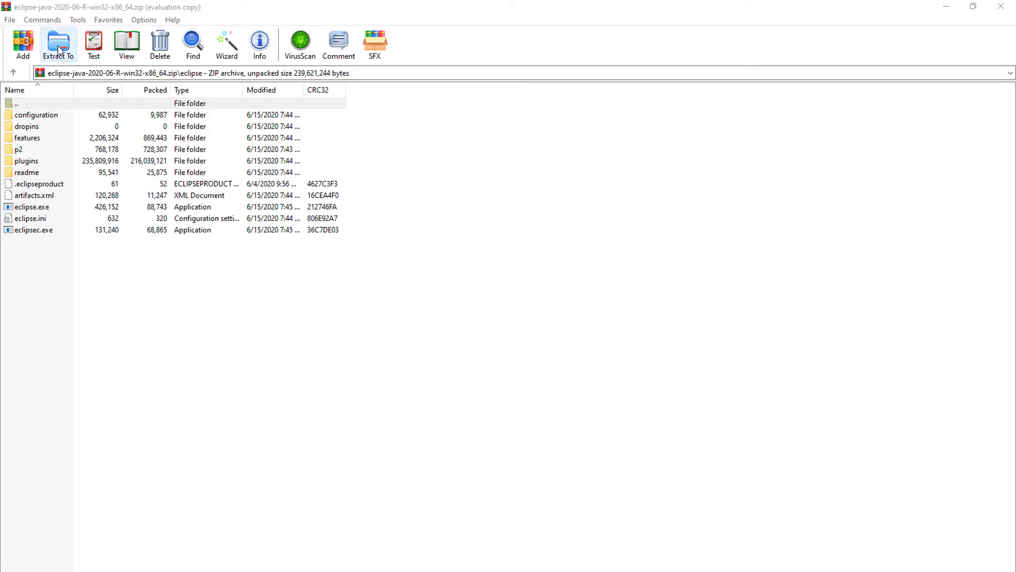
Extract the downloaded Eclipse archive to D:\Eclipse
{"action": "left_click", "coordinate": [58, 50]}
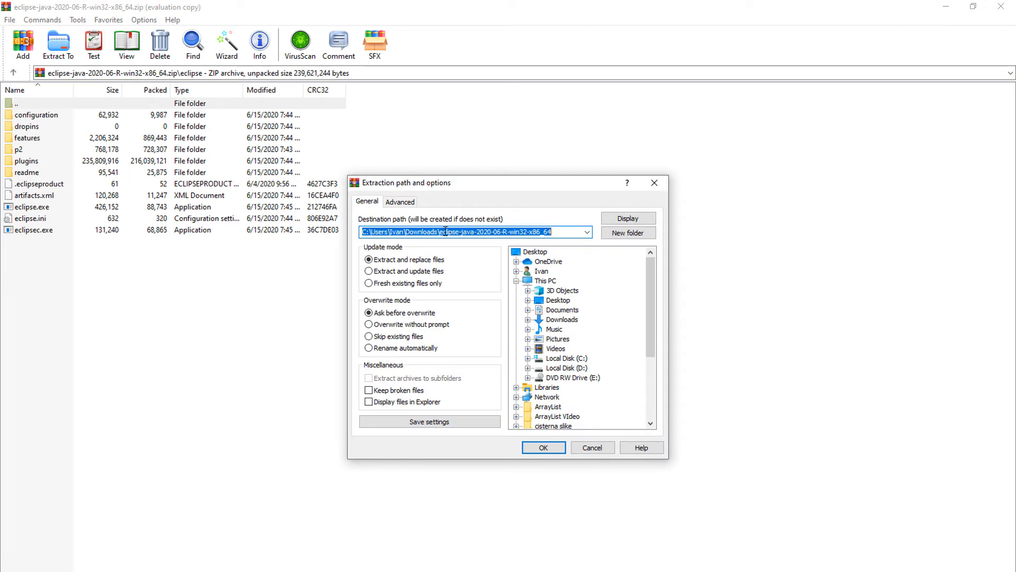
{"action": "type", "text": "D:\\Eclipse"}
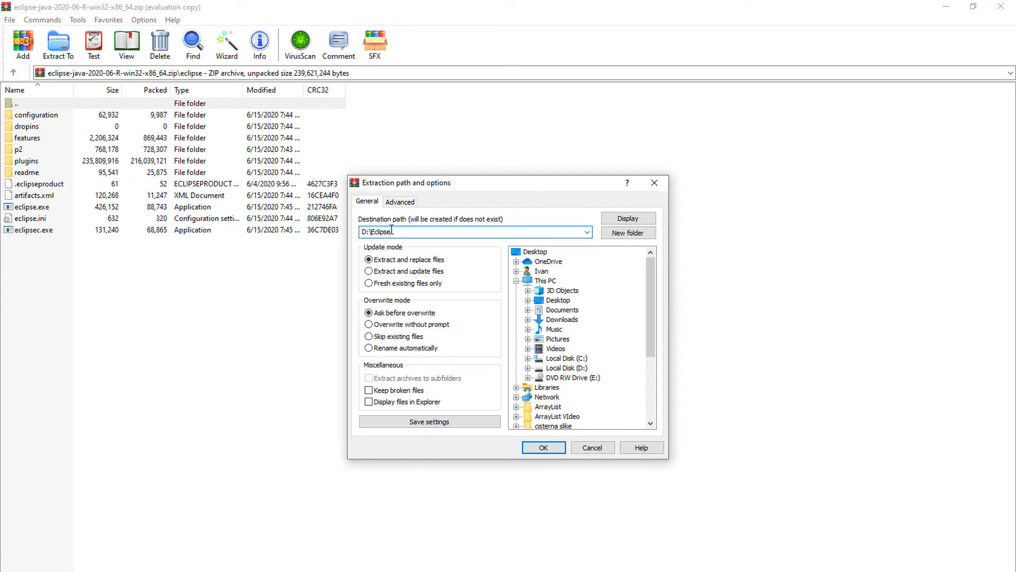
{"action": "left_click", "coordinate": [542, 448]}
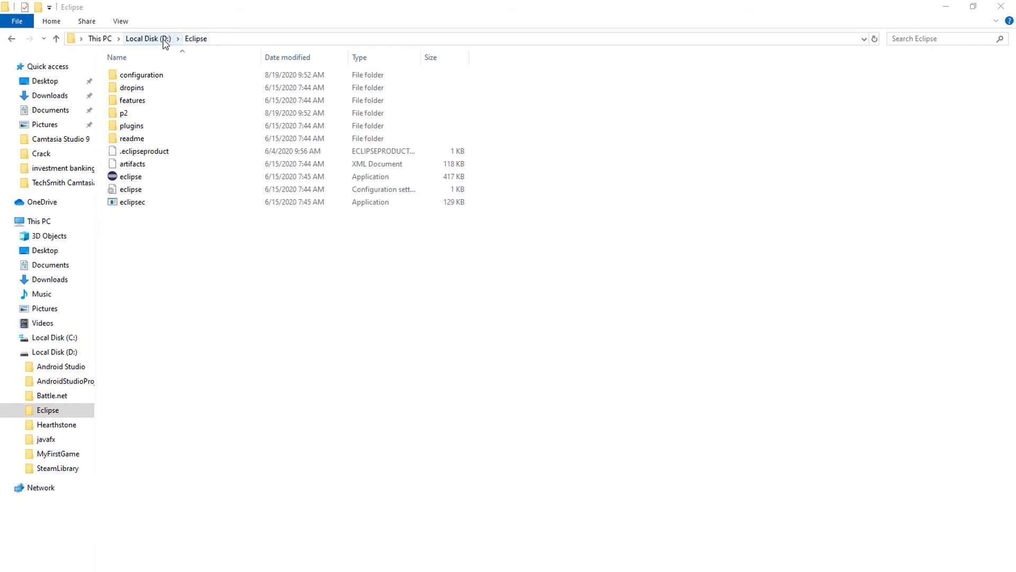
Launch Eclipse from the extracted folder using the Java Course Workspace folder on the desktop as workspace
{"action": "double_click", "coordinate": [140, 178]}
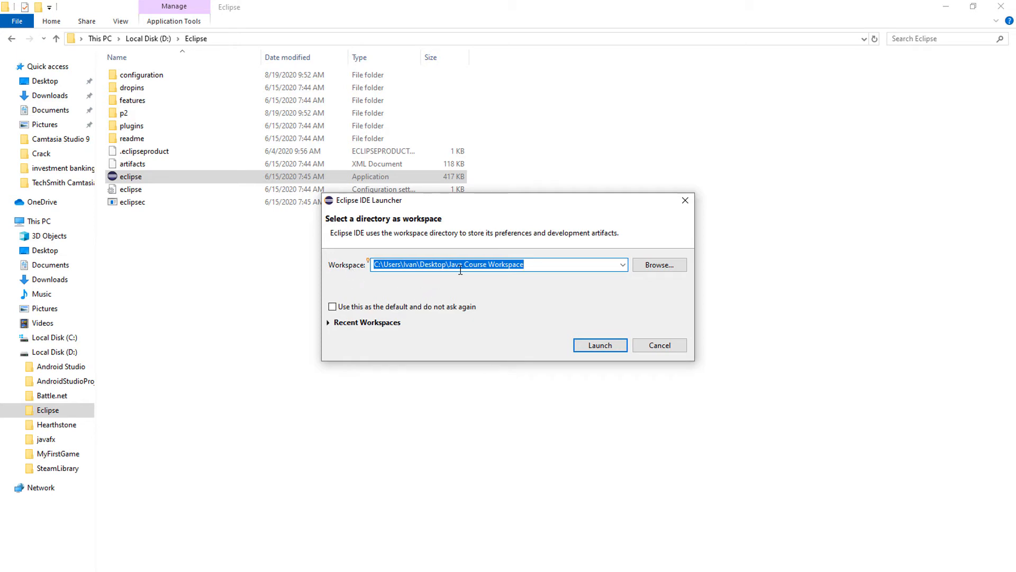
{"action": "left_click_drag", "start_coordinate": [446, 264], "coordinate": [542, 265]}
{"action": "left_click", "coordinate": [544, 267]}
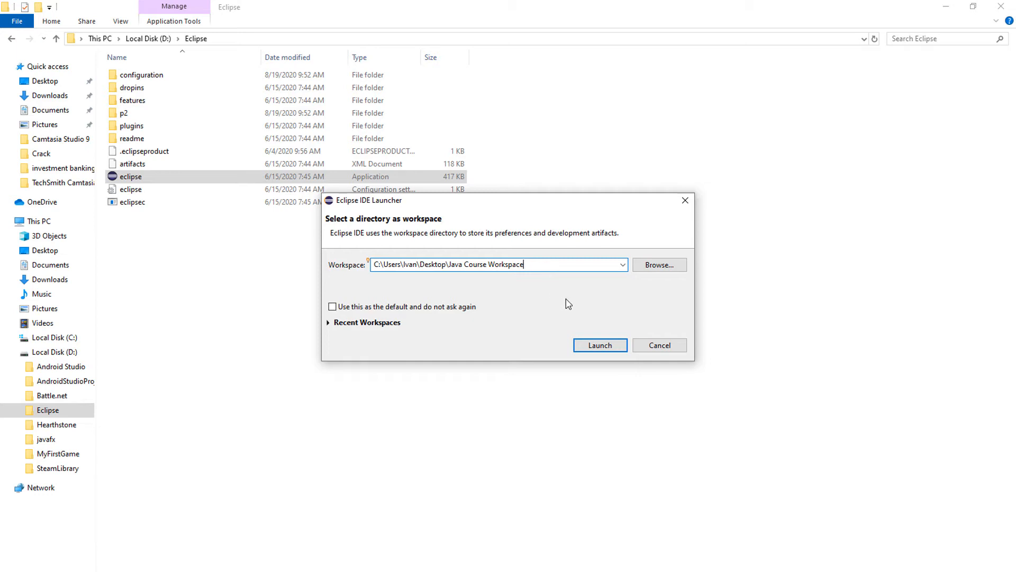
{"action": "left_click", "coordinate": [592, 348]}
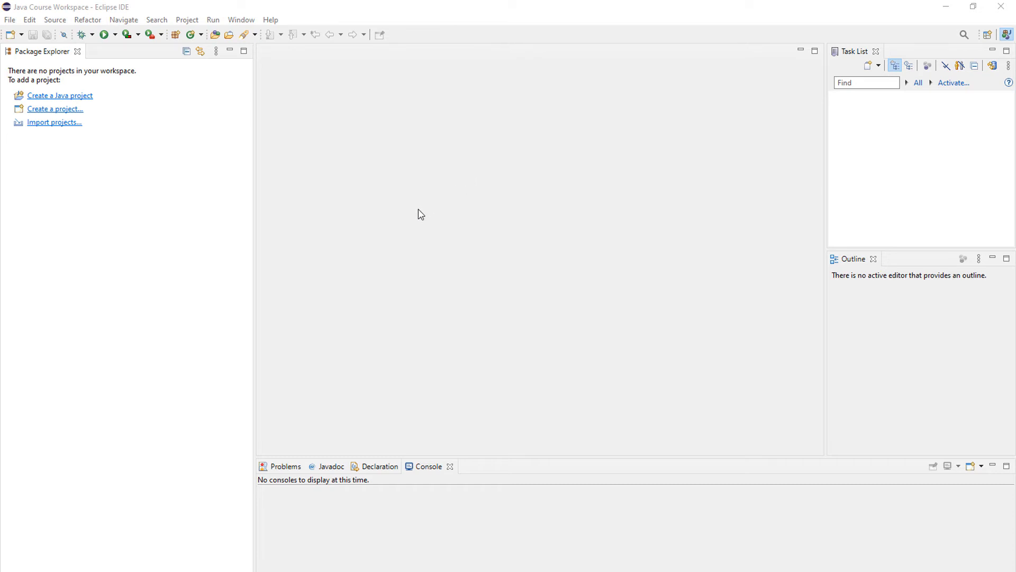
In Preferences, find the Skip All Breakpoints command under Keys, unbind its shortcut, and apply the change
{"action": "left_click", "coordinate": [239, 22]}
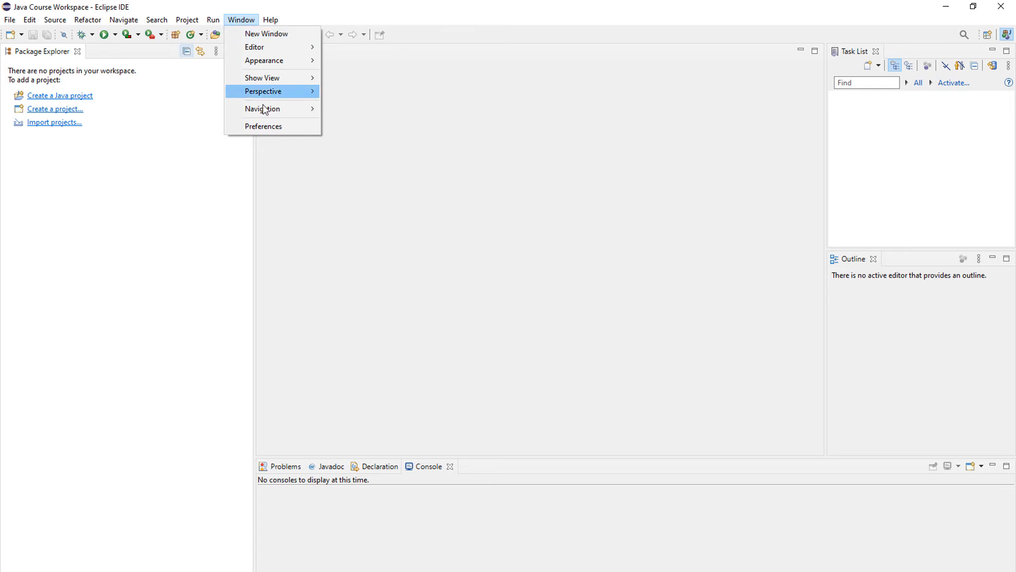
{"action": "left_click", "coordinate": [266, 127]}
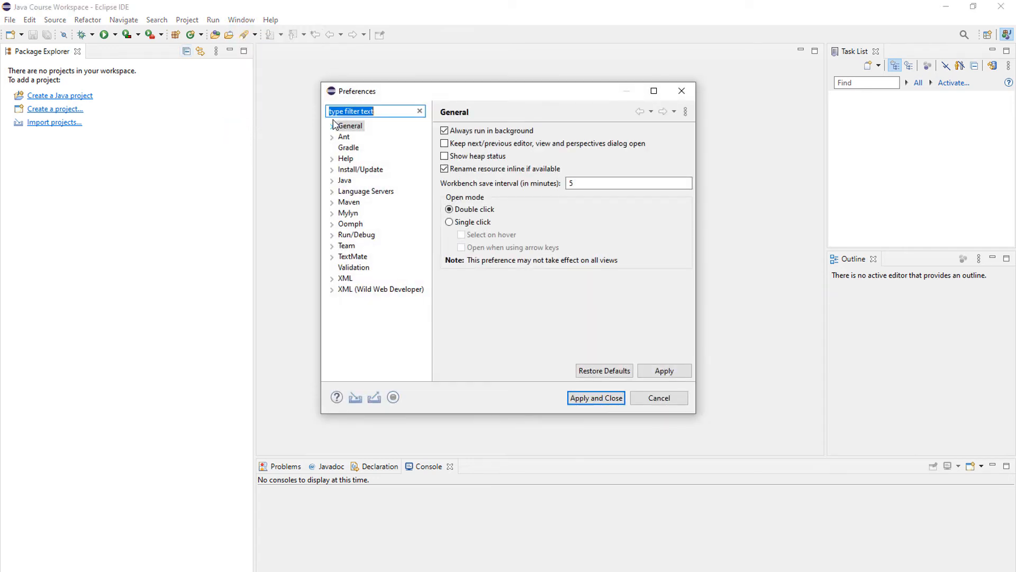
{"action": "type", "text": "key"}
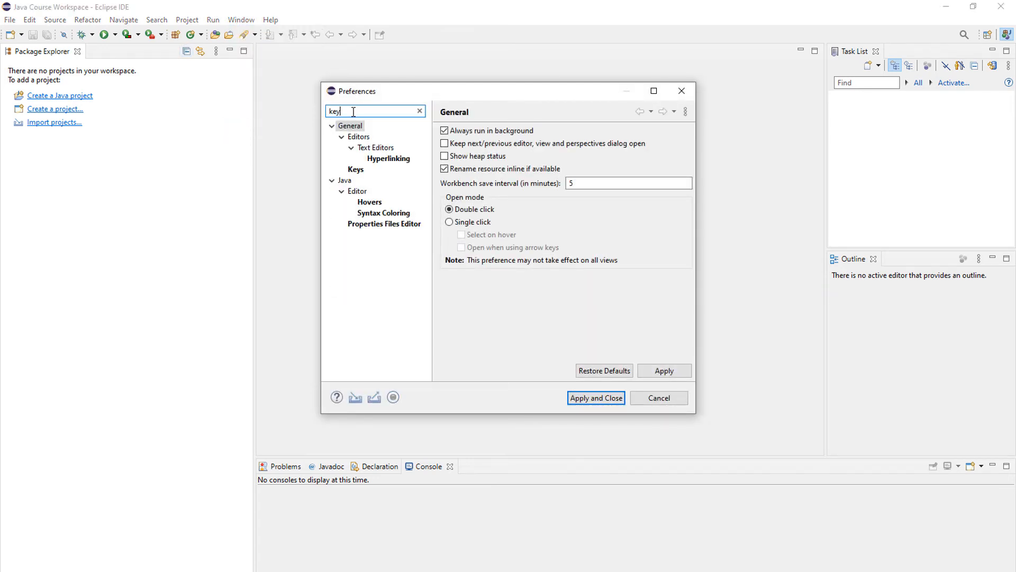
{"action": "left_click", "coordinate": [355, 170]}
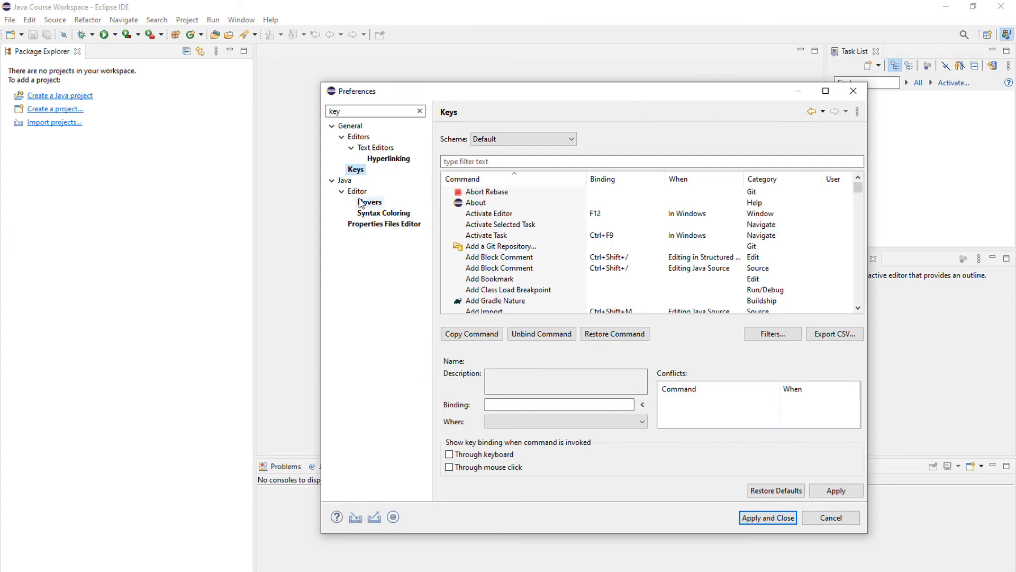
{"action": "left_click", "coordinate": [483, 162]}
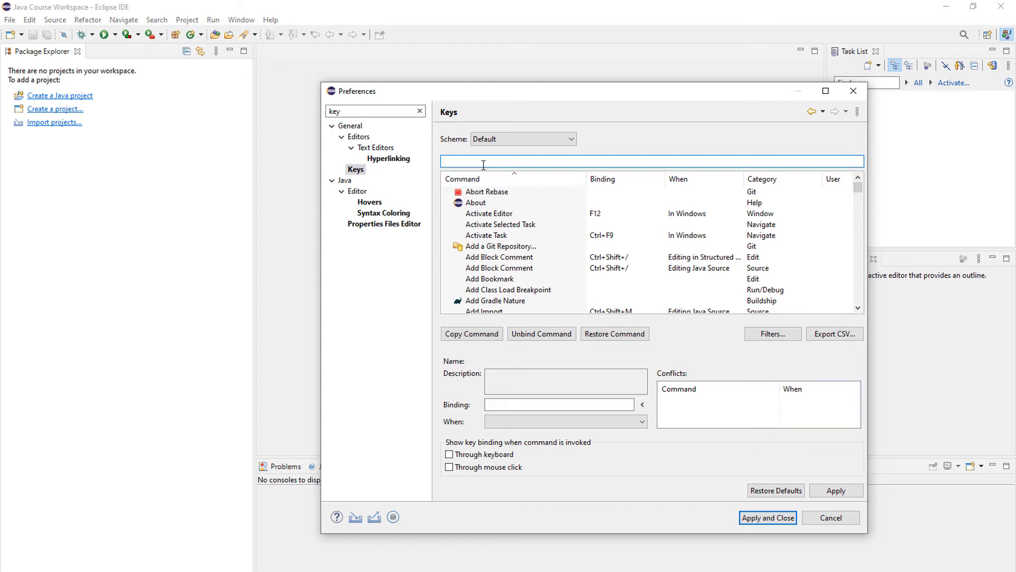
{"action": "type", "text": "skip all"}
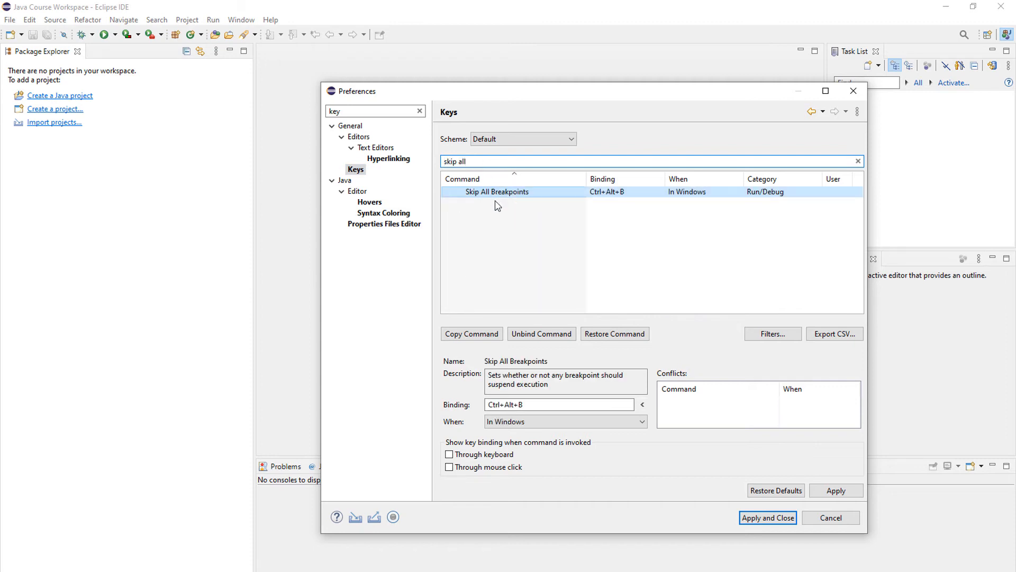
{"action": "left_click", "coordinate": [493, 196]}
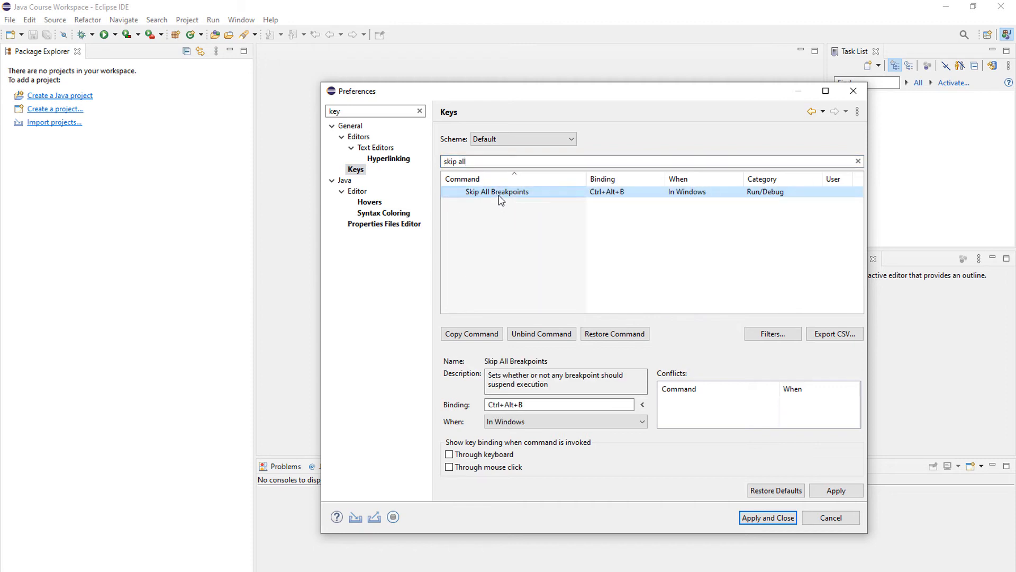
{"action": "left_click", "coordinate": [530, 333]}
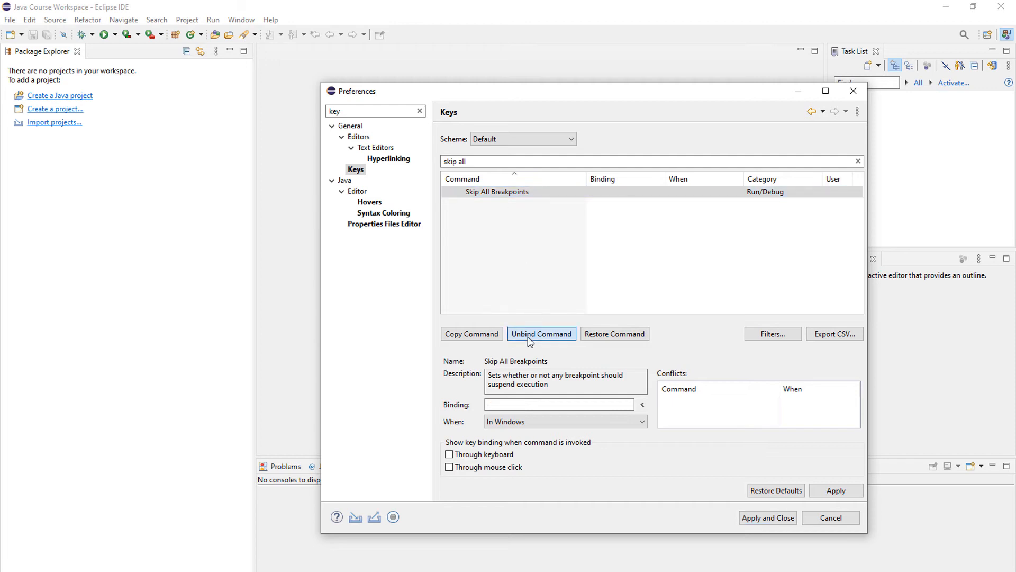
{"action": "left_click", "coordinate": [768, 518]}
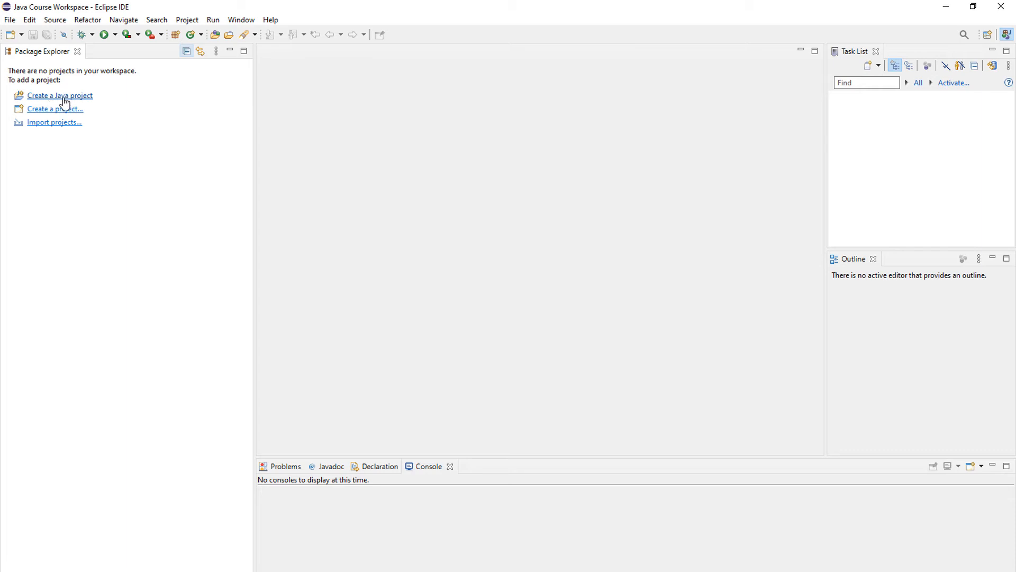
Create a Java project named Testing Java Projects without a module-info.java file
{"action": "left_click", "coordinate": [11, 20]}
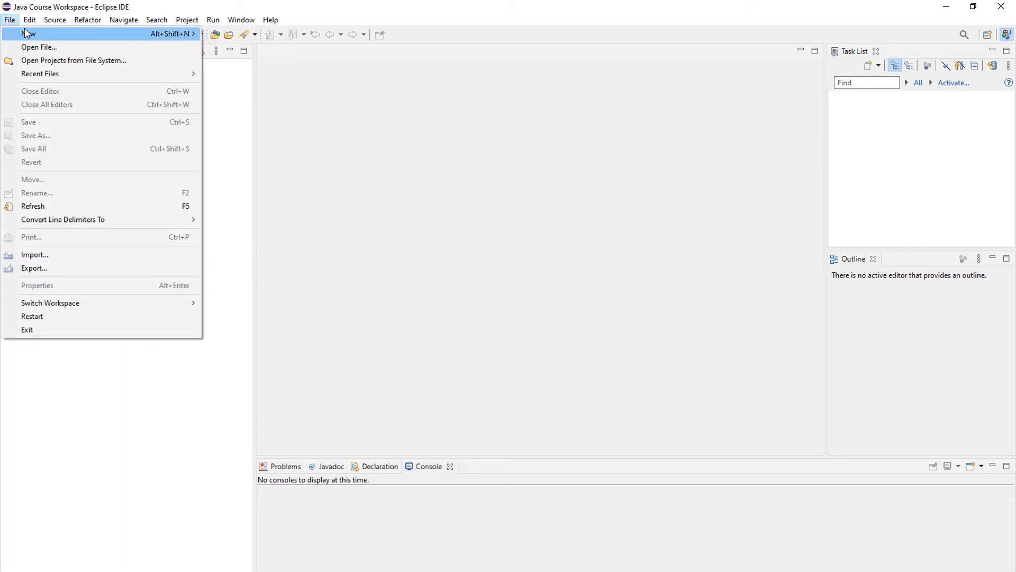
{"action": "mouse_move", "coordinate": [80, 34]}
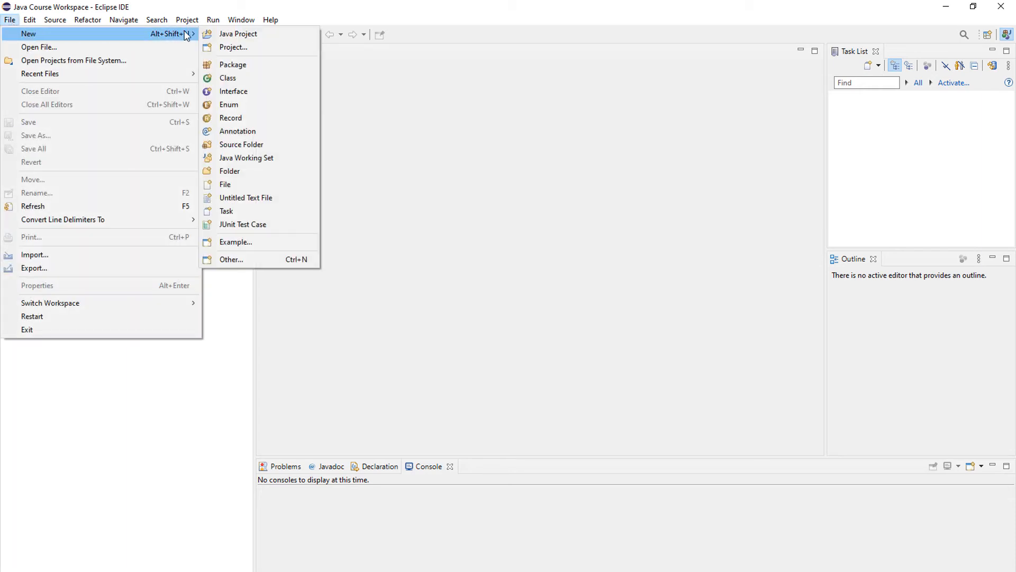
{"action": "left_click", "coordinate": [231, 35]}
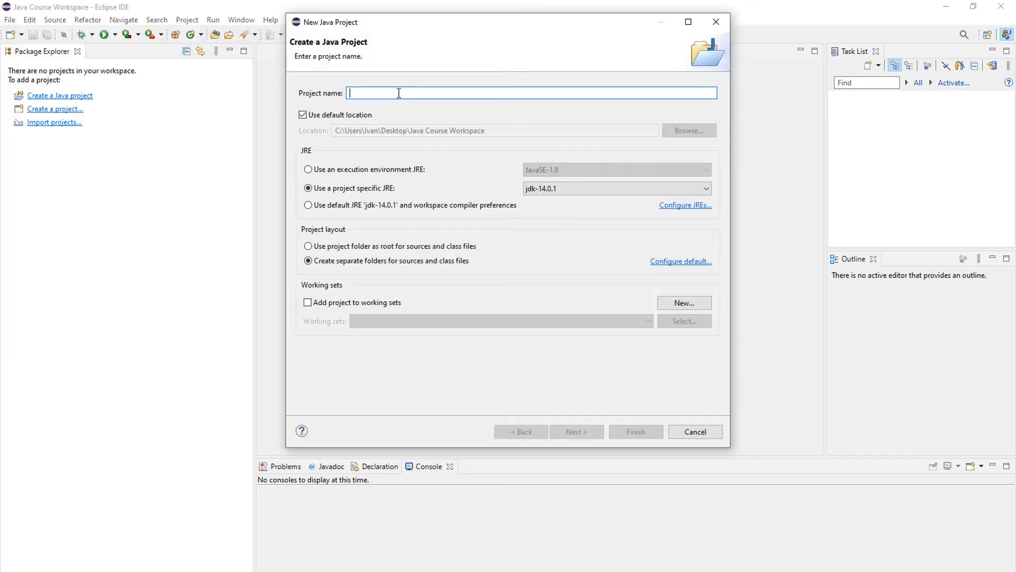
{"action": "type", "text": "Testi"}
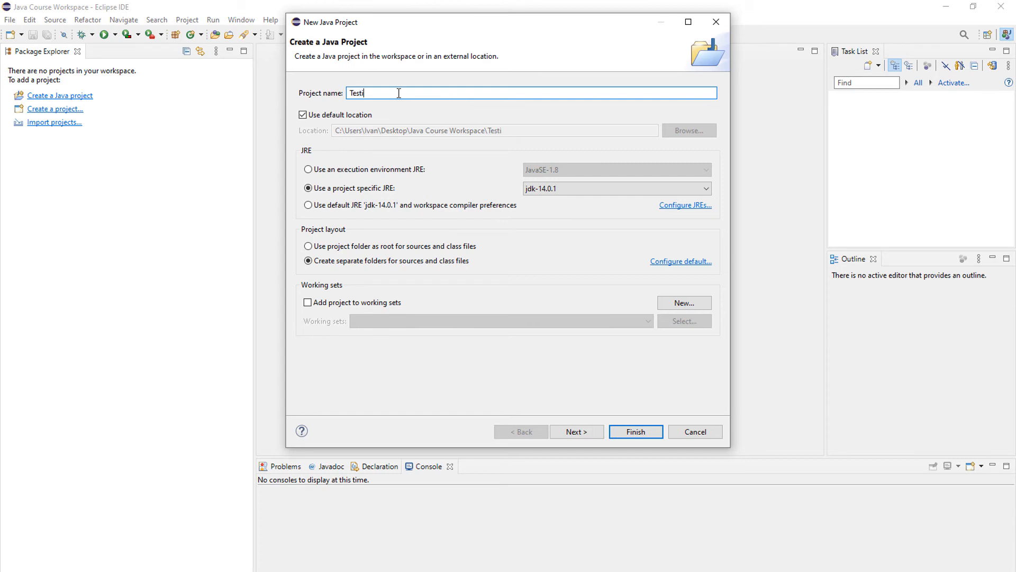
{"action": "type", "text": "ng Java Projecrt"}
{"action": "key", "text": "BackSpace"}
{"action": "type", "text": "ts"}
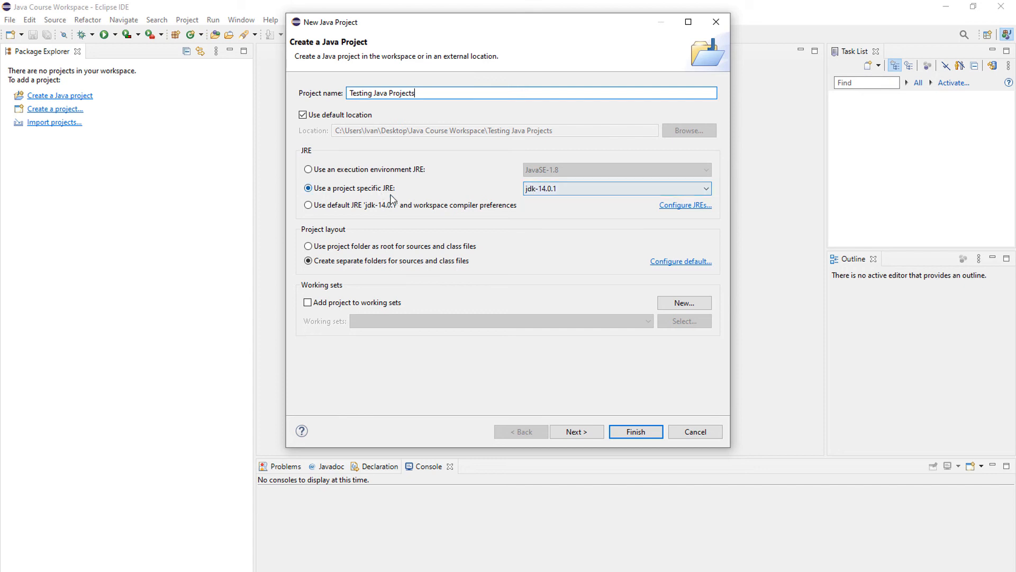
{"action": "left_click", "coordinate": [586, 429]}
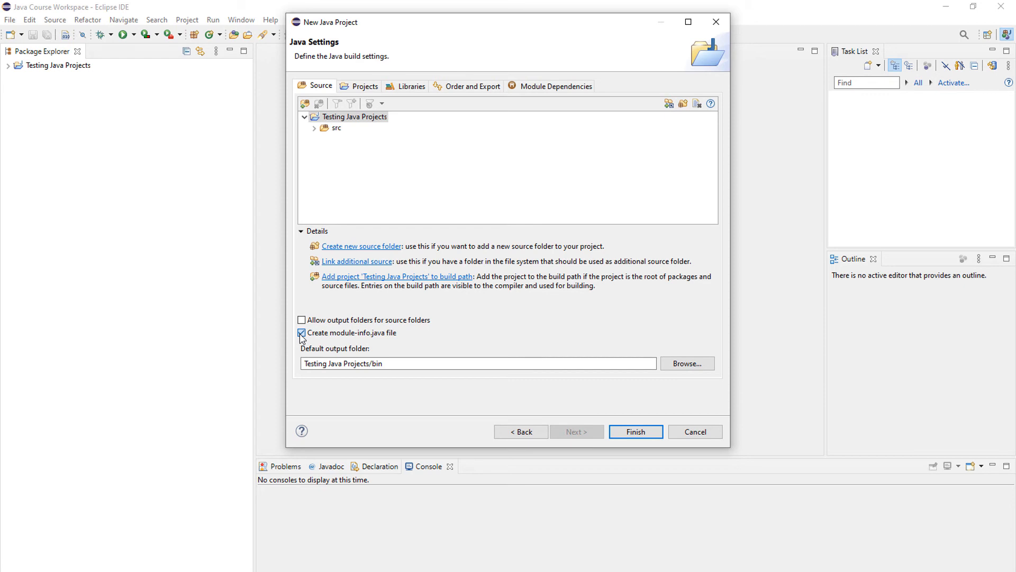
{"action": "left_click", "coordinate": [301, 333]}
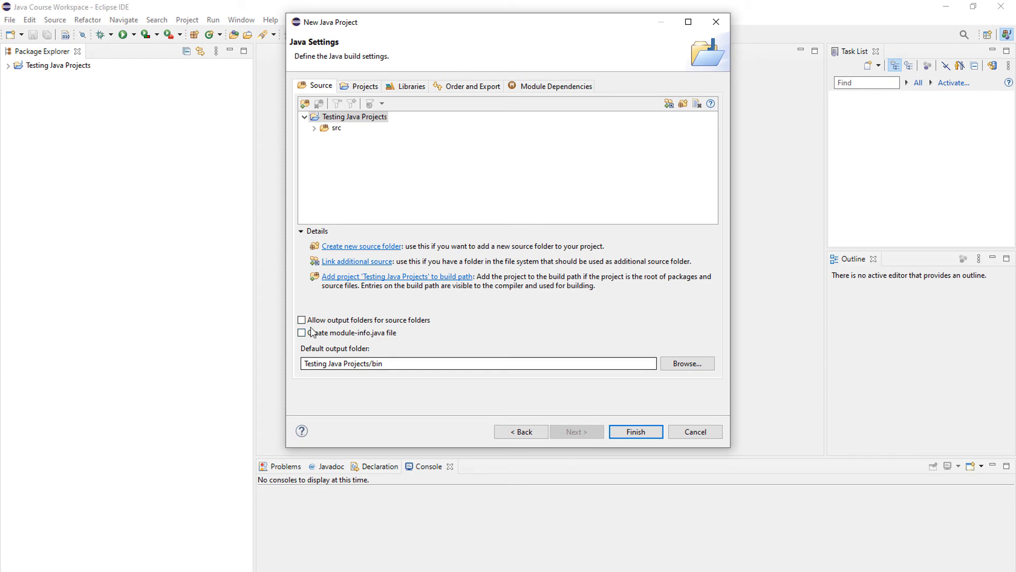
{"action": "left_click", "coordinate": [644, 434]}
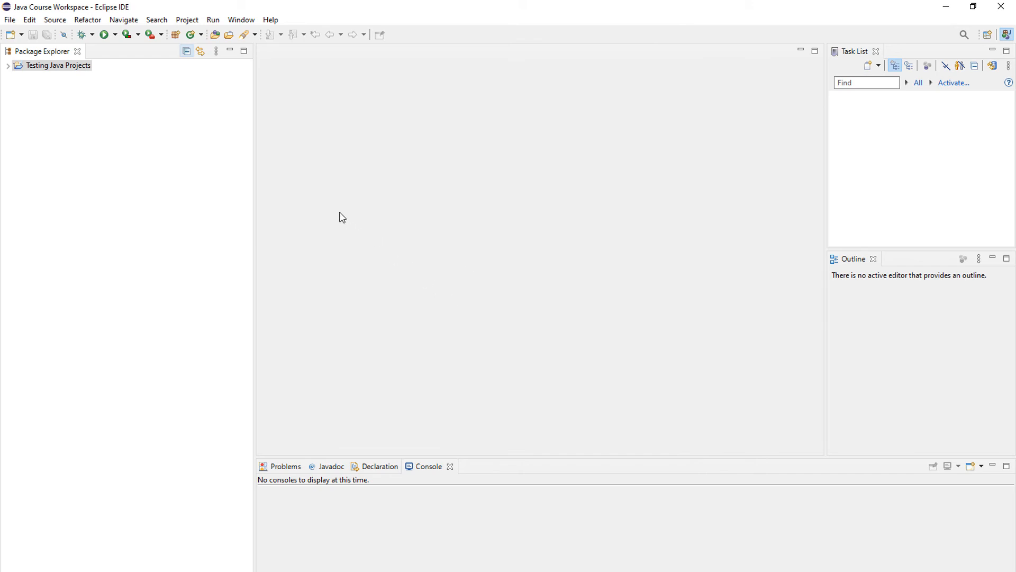
Create a class Testing in package testing under the project's src folder with a public static void main method stub
{"action": "left_click", "coordinate": [8, 66]}
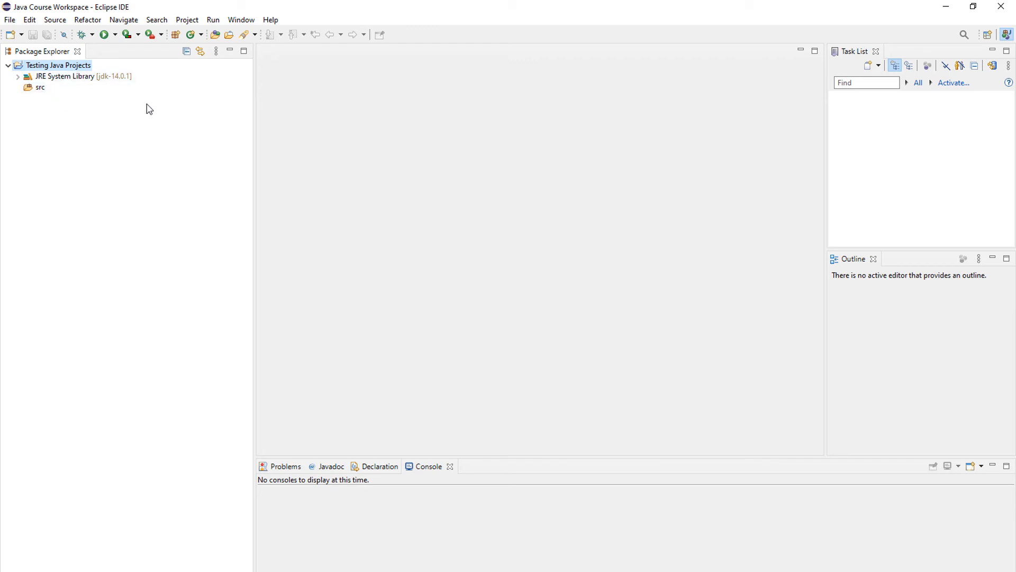
{"action": "left_click", "coordinate": [34, 88]}
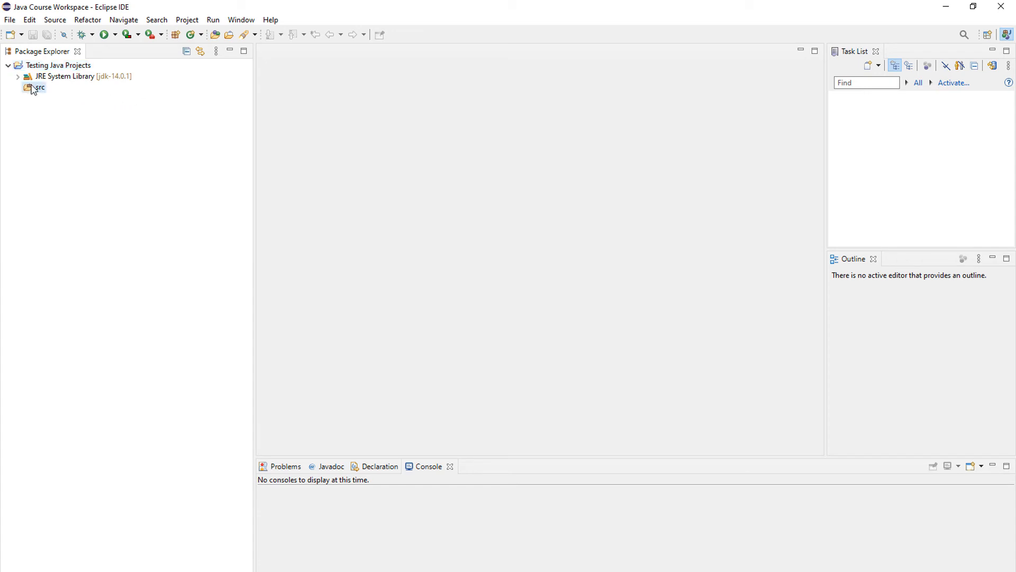
{"action": "right_click", "coordinate": [33, 87]}
{"action": "mouse_move", "coordinate": [60, 92]}
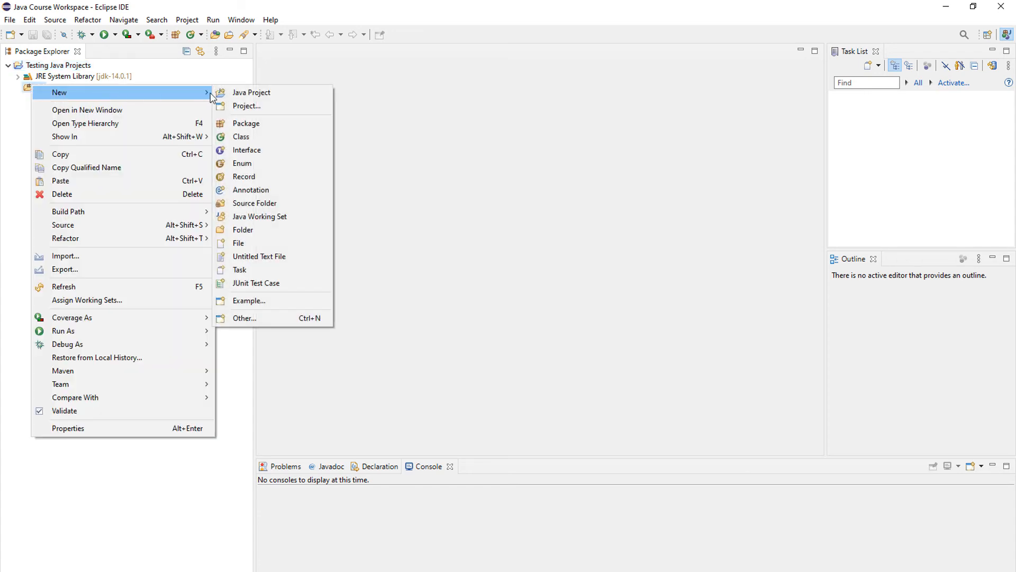
{"action": "left_click", "coordinate": [242, 137]}
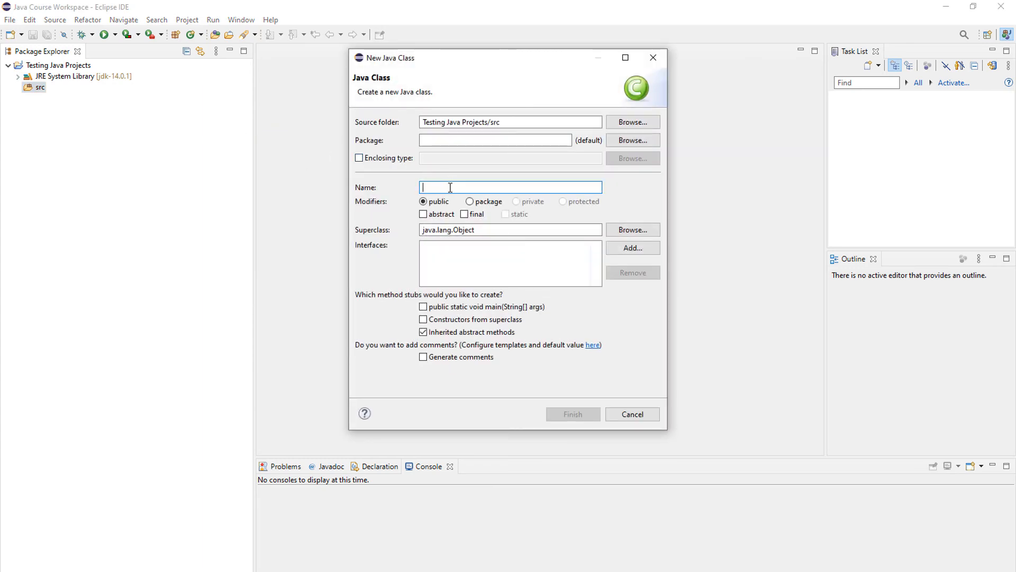
{"action": "type", "text": "Testing"}
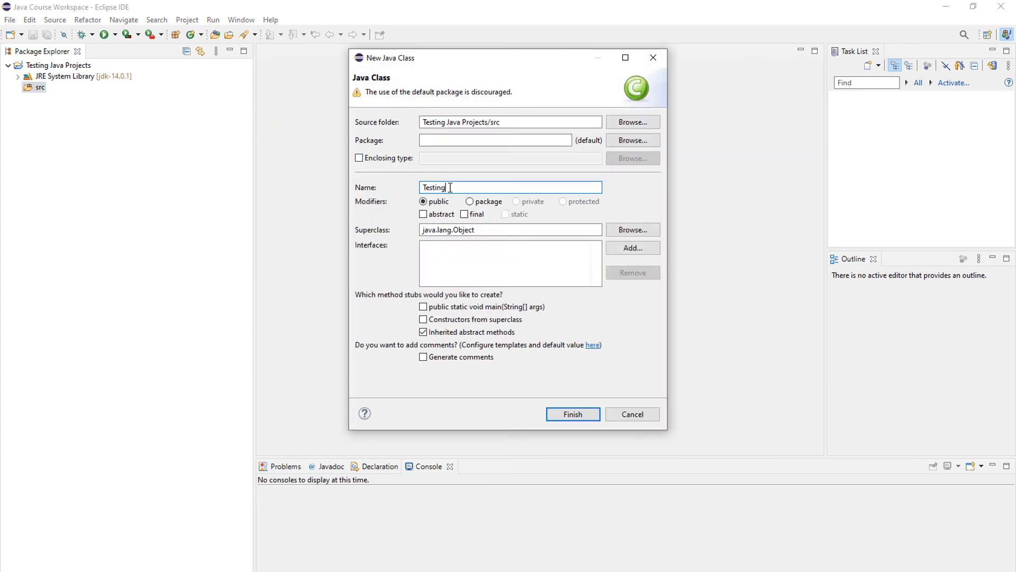
{"action": "left_click", "coordinate": [440, 137]}
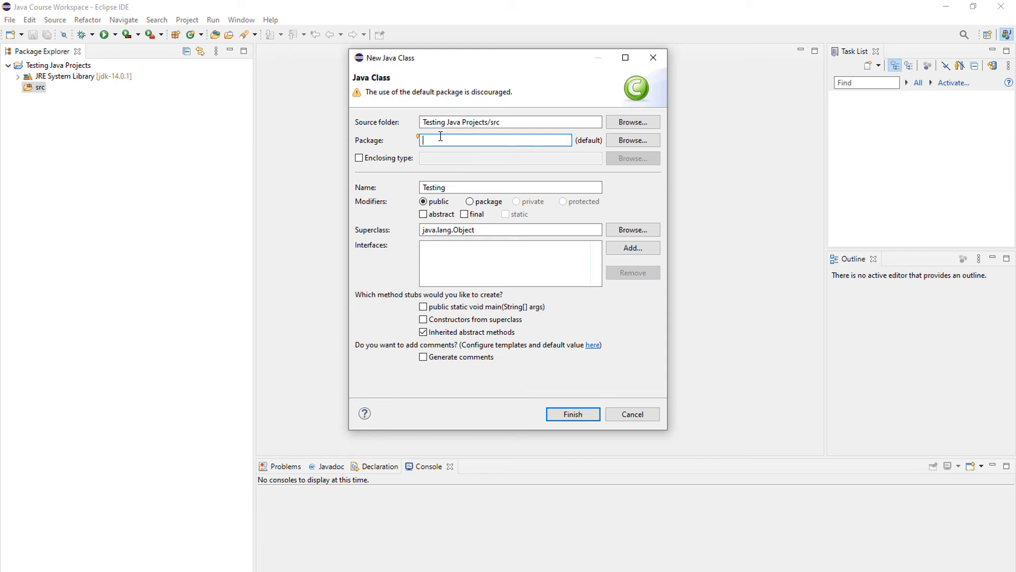
{"action": "type", "text": "testing"}
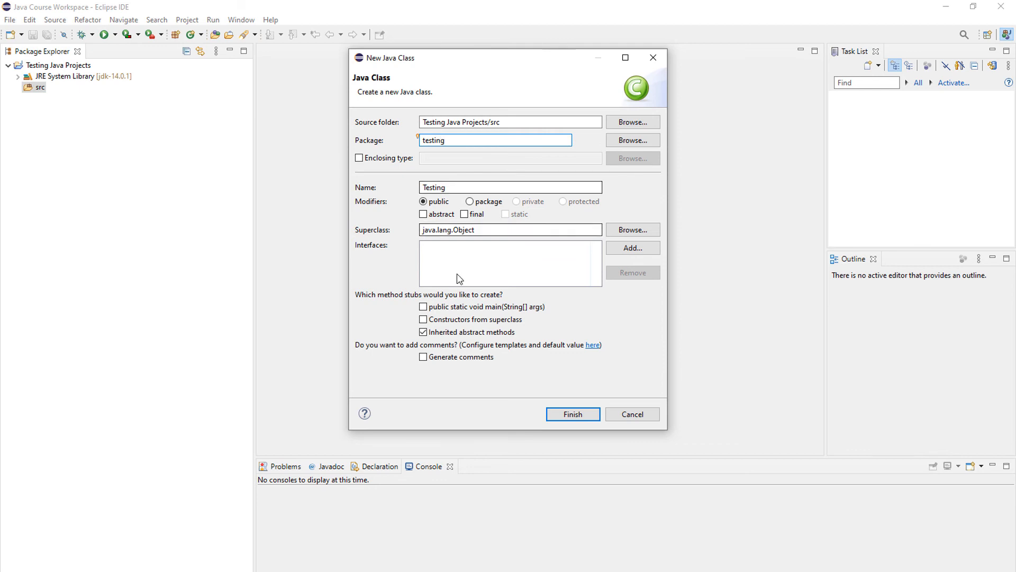
{"action": "left_click", "coordinate": [423, 307]}
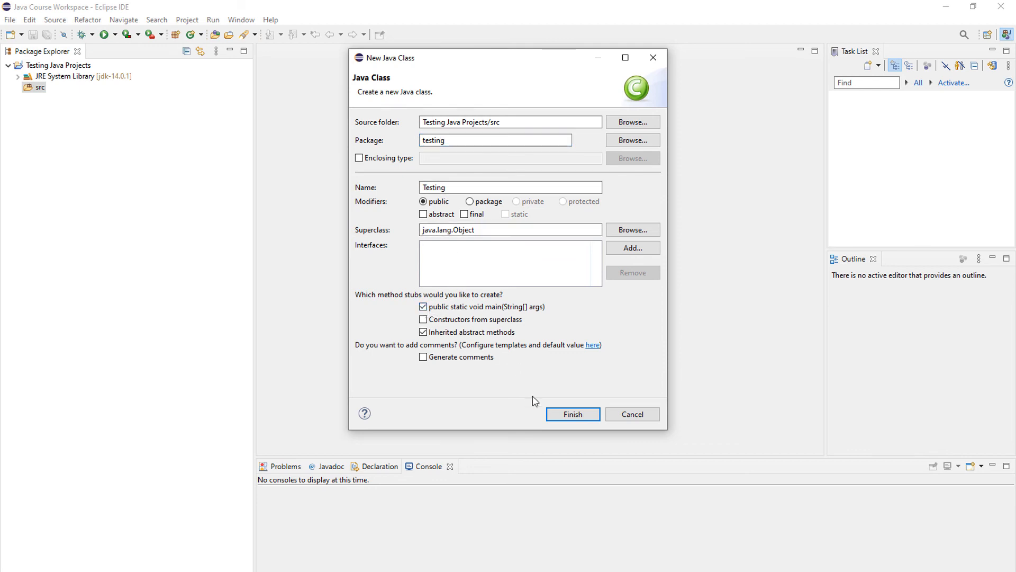
{"action": "left_click", "coordinate": [571, 414]}
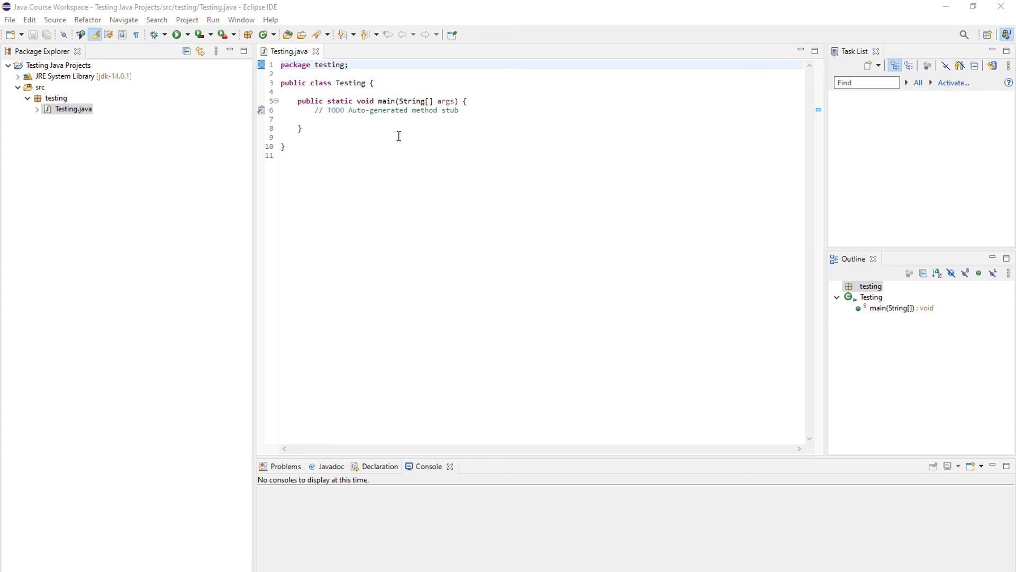
Run the Testing class as a Java application and view its console output
{"action": "left_click", "coordinate": [177, 34]}
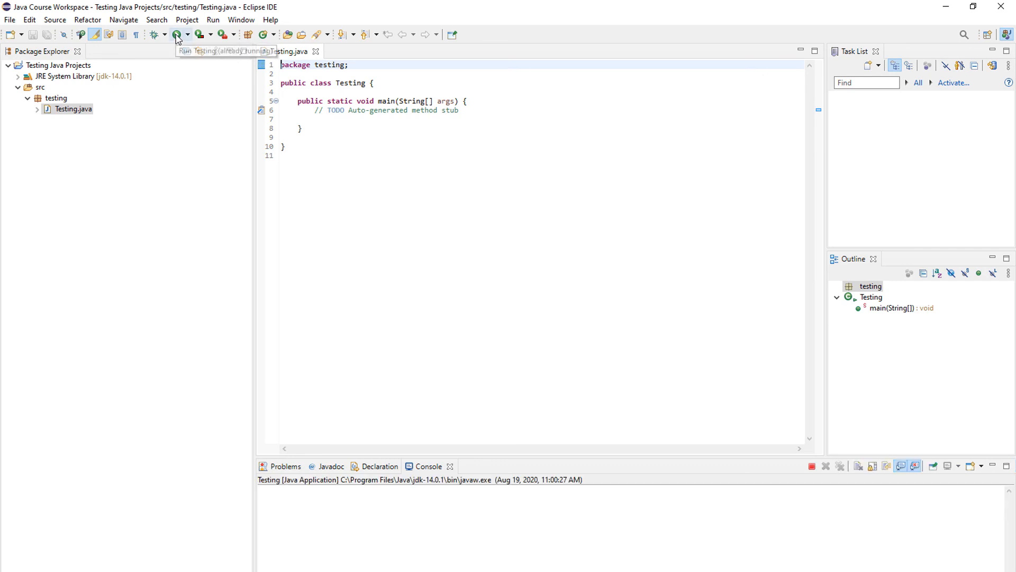
{"action": "left_click", "coordinate": [298, 487]}
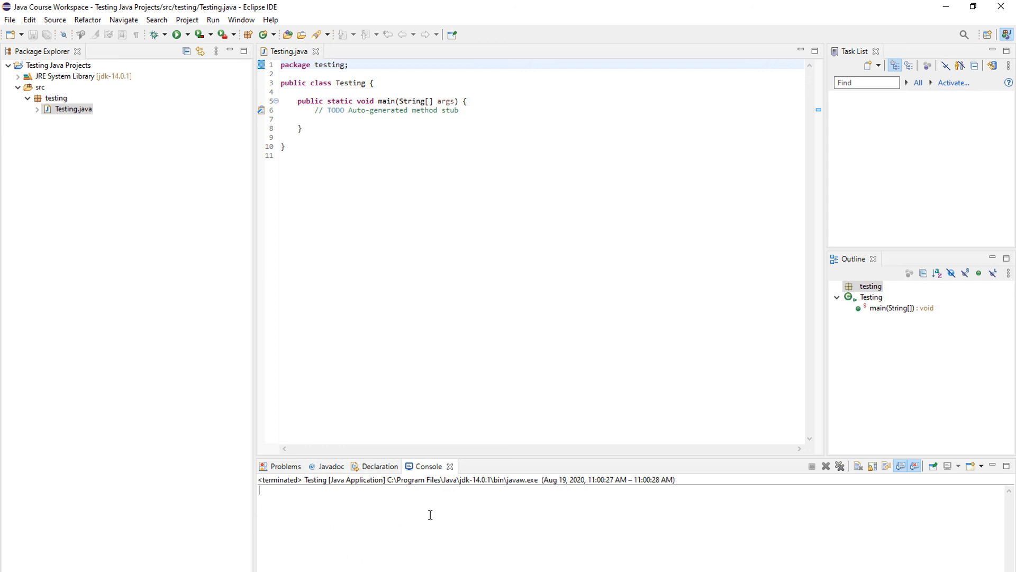
Rename the main method to min, save the file, and run the program again
{"action": "left_click", "coordinate": [387, 100]}
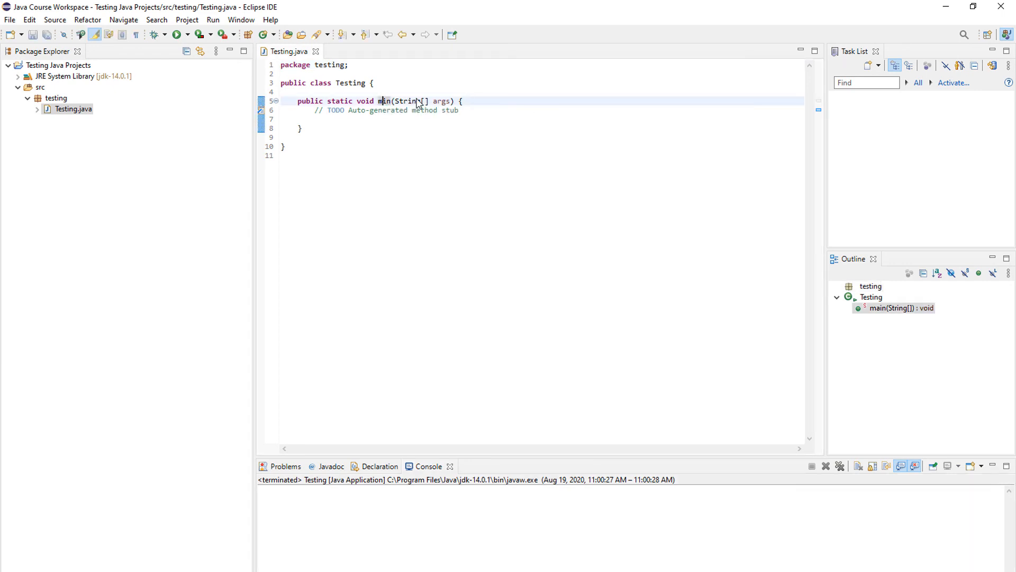
{"action": "key", "text": "BackSpace"}
{"action": "left_click", "coordinate": [344, 163]}
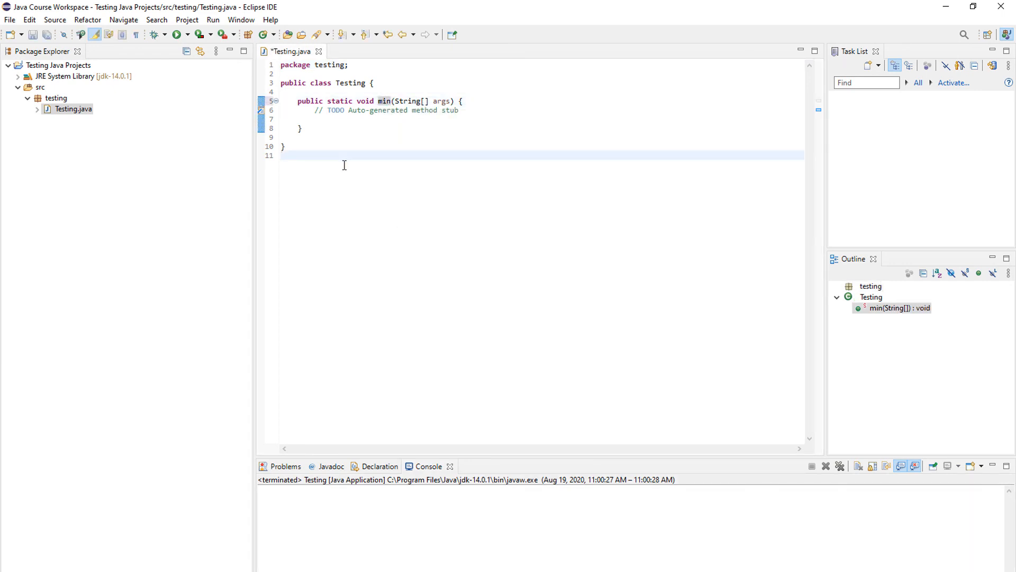
{"action": "key", "text": "ctrl+s"}
{"action": "left_click", "coordinate": [176, 34]}
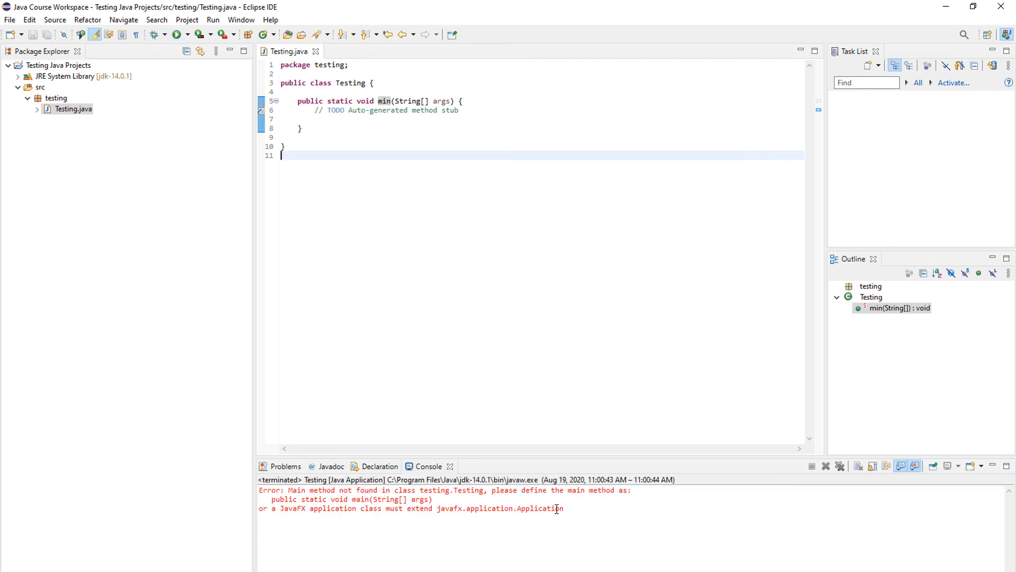
Restore the method name to main and save the file
{"action": "left_click", "coordinate": [383, 101]}
{"action": "type", "text": "a"}
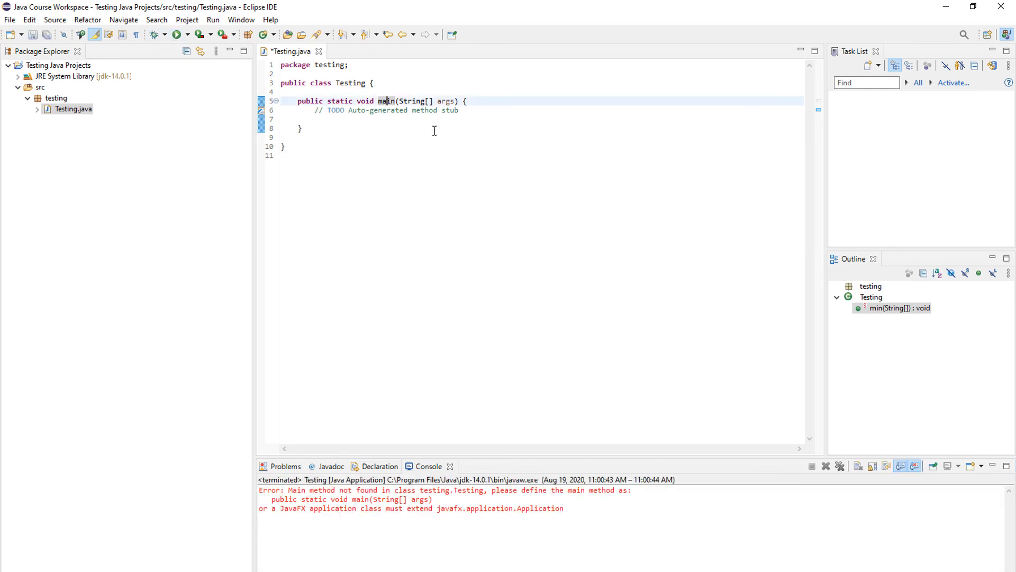
{"action": "left_click", "coordinate": [435, 147]}
{"action": "key", "text": "ctrl+s"}
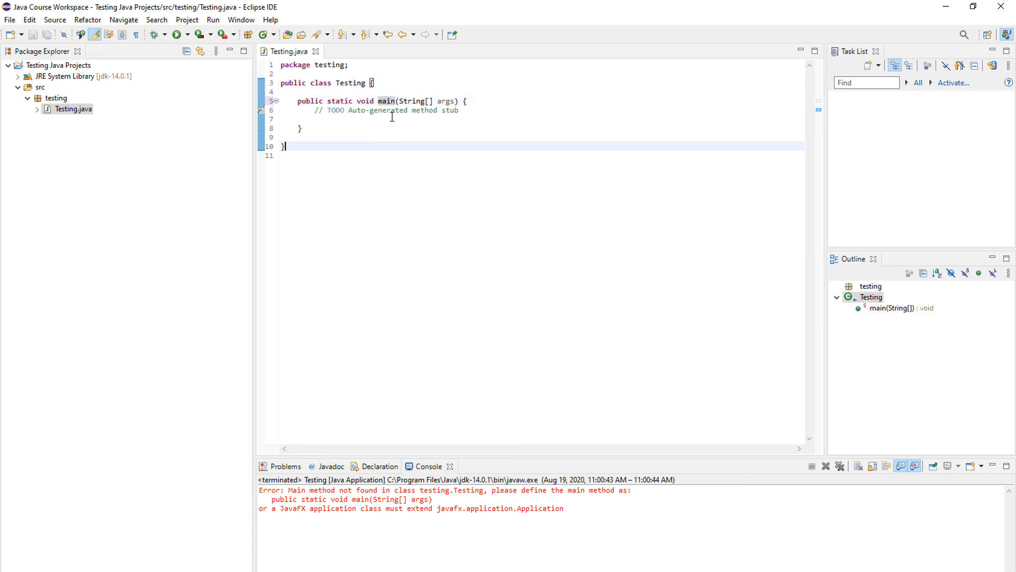